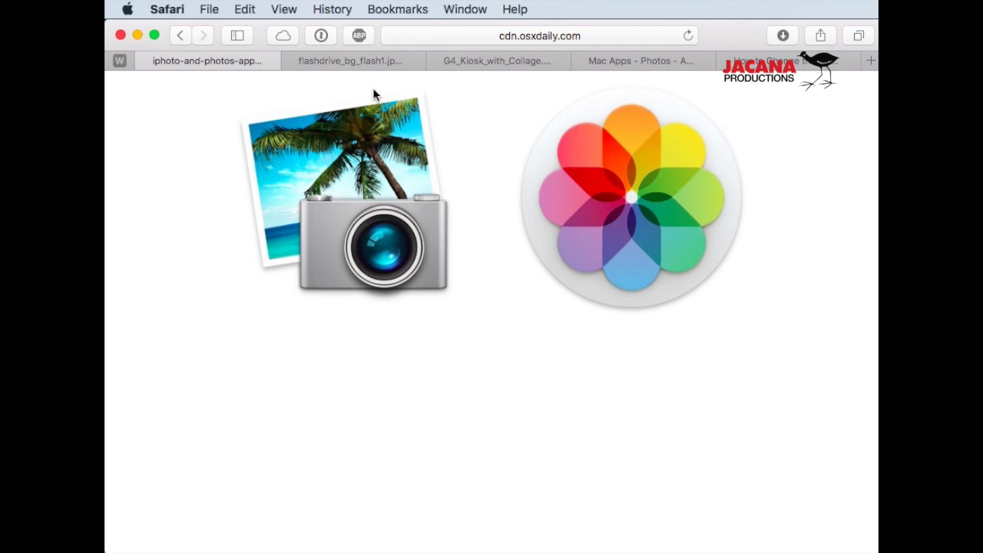
Step: View the flash drive, Kodak kiosk and photo app icon pictures in the open browser tabs
{"action": "left_click", "coordinate": [369, 63]}
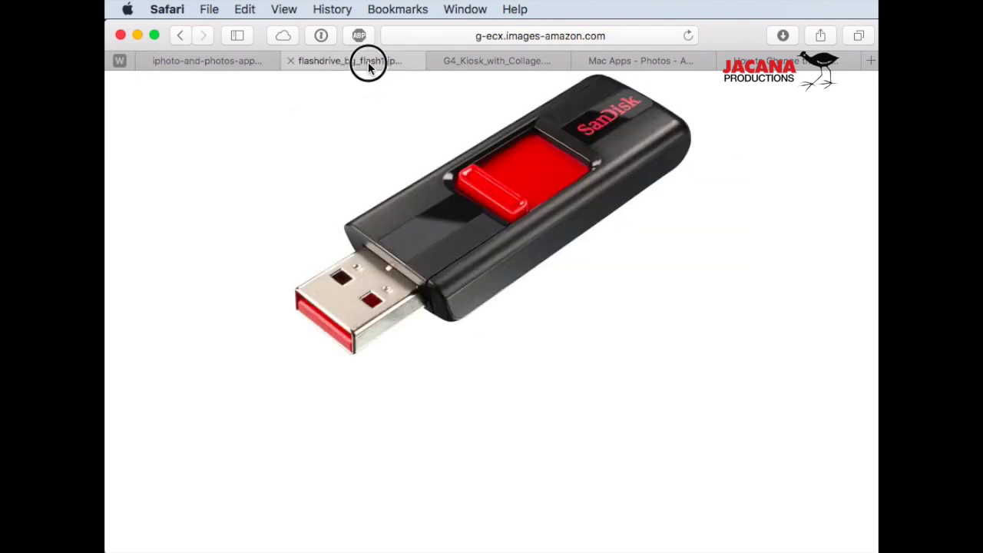
{"action": "left_click", "coordinate": [498, 62]}
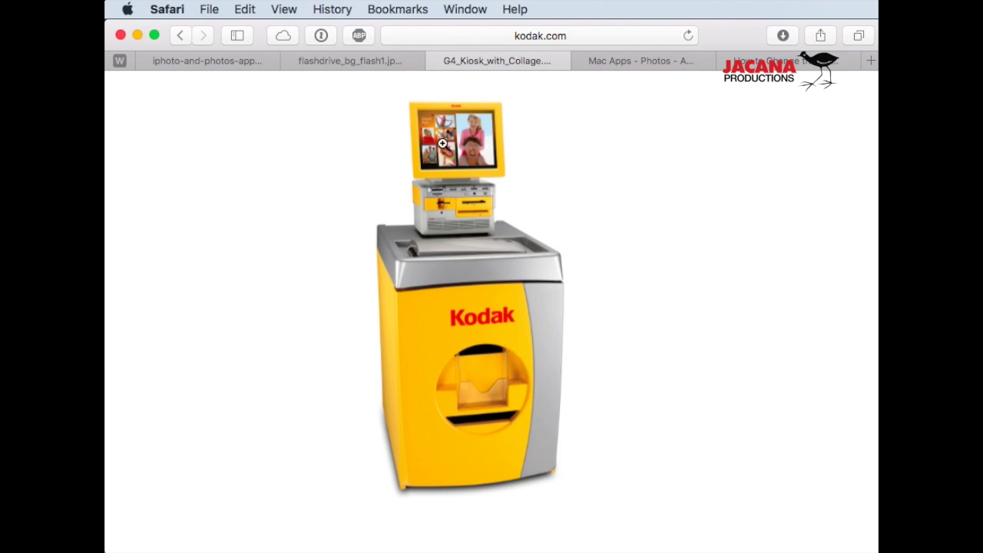
{"action": "left_click", "coordinate": [207, 61]}
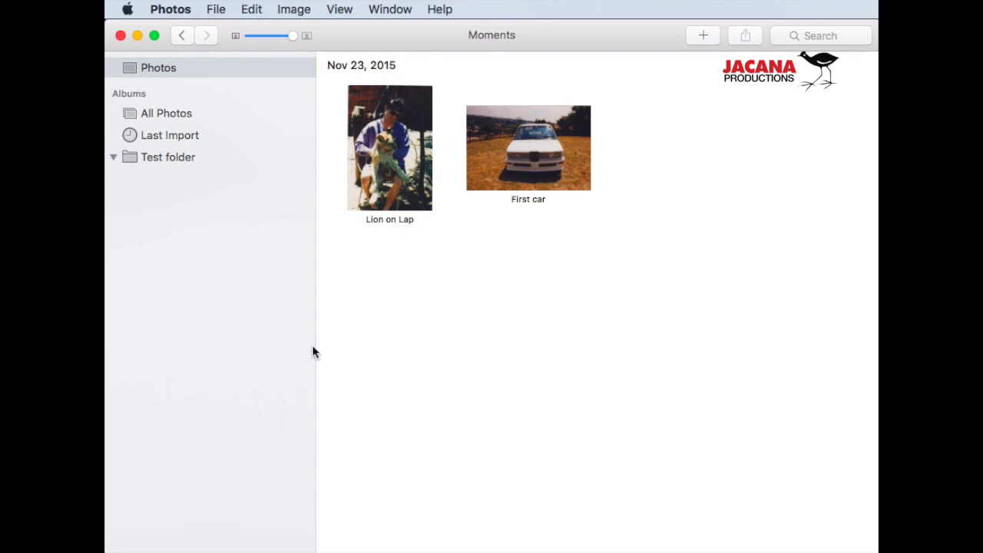
Step: Reduce the photo thumbnails slightly and create a new empty album named "print 2016"
{"action": "mouse_move", "coordinate": [291, 35]}
{"action": "left_mouse_down"}
{"action": "mouse_move", "coordinate": [268, 39]}
{"action": "mouse_move", "coordinate": [291, 43]}
{"action": "left_mouse_up"}
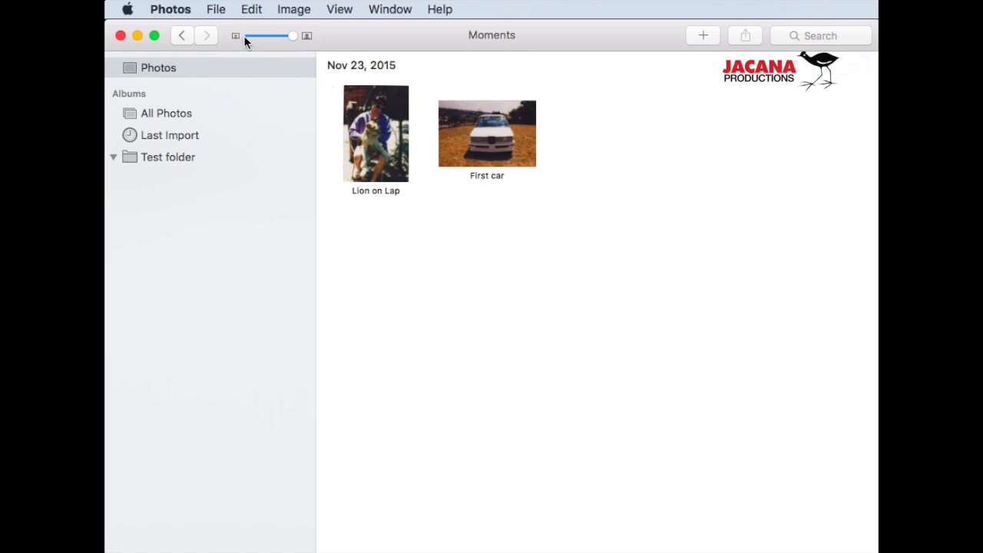
{"action": "left_click", "coordinate": [216, 7]}
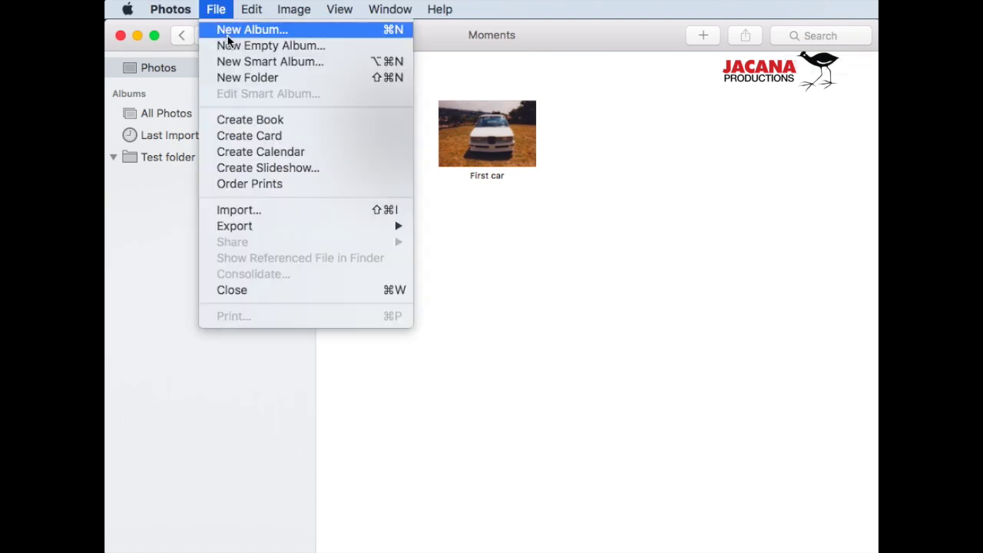
{"action": "left_click", "coordinate": [230, 31]}
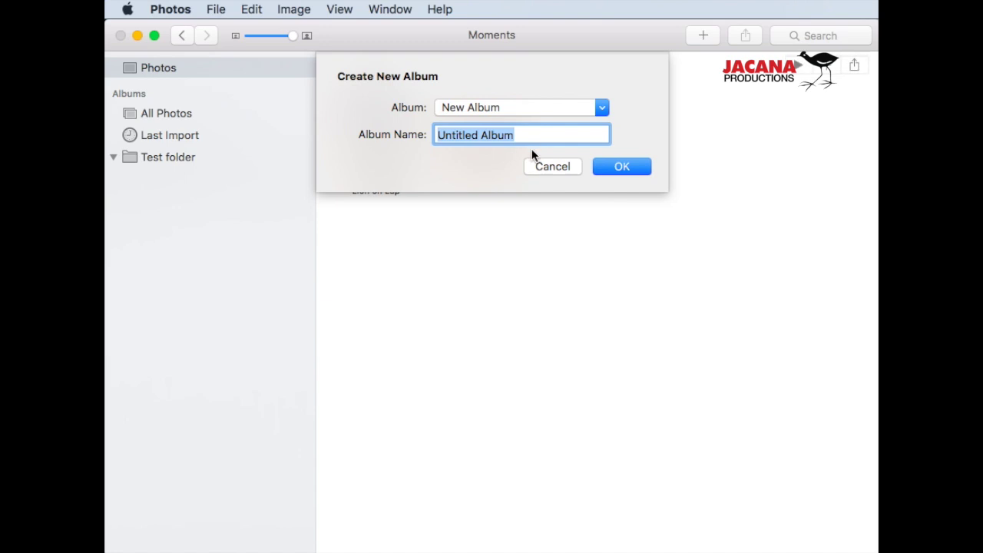
{"action": "type", "text": "print 20"}
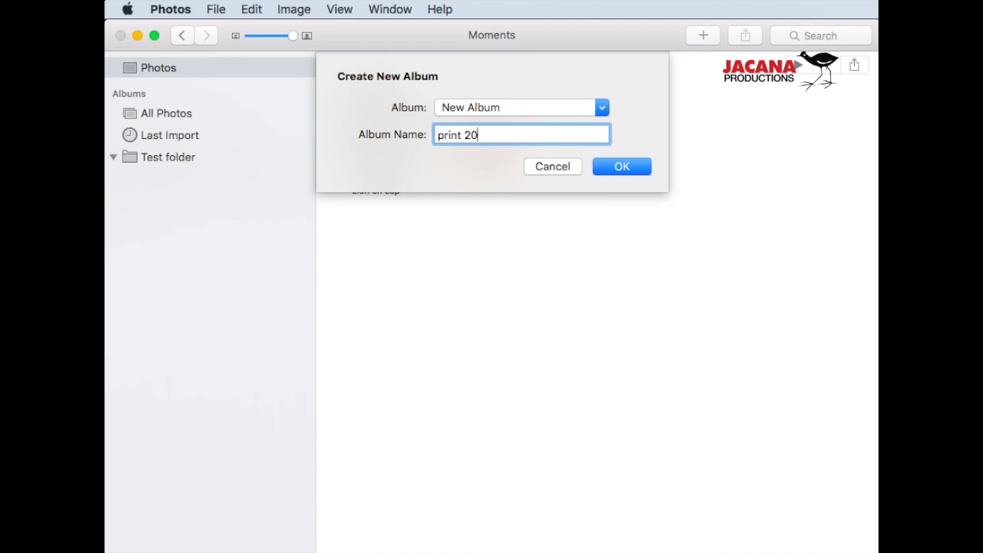
{"action": "type", "text": "16"}
{"action": "key", "text": "Return"}
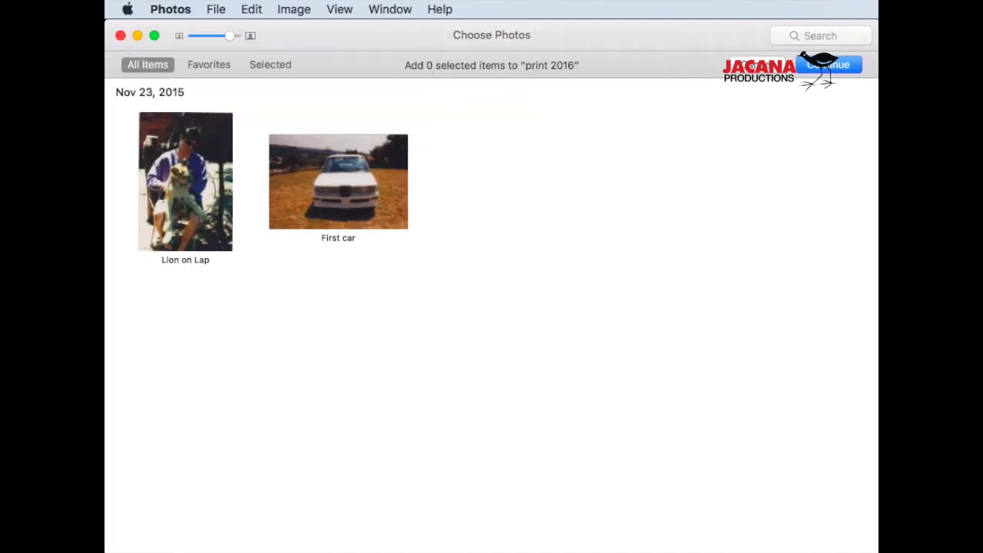
{"action": "left_click", "coordinate": [828, 66]}
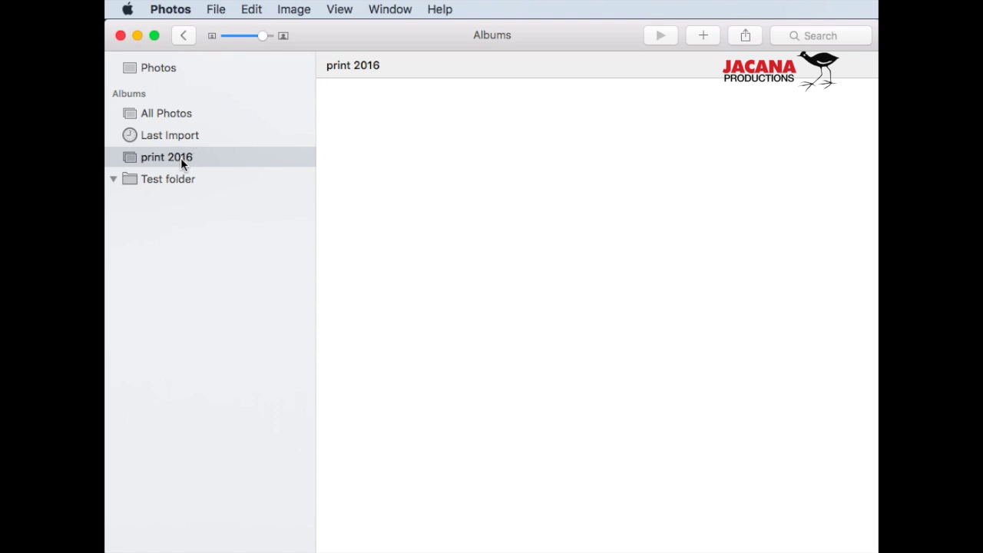
{"action": "left_click", "coordinate": [181, 157]}
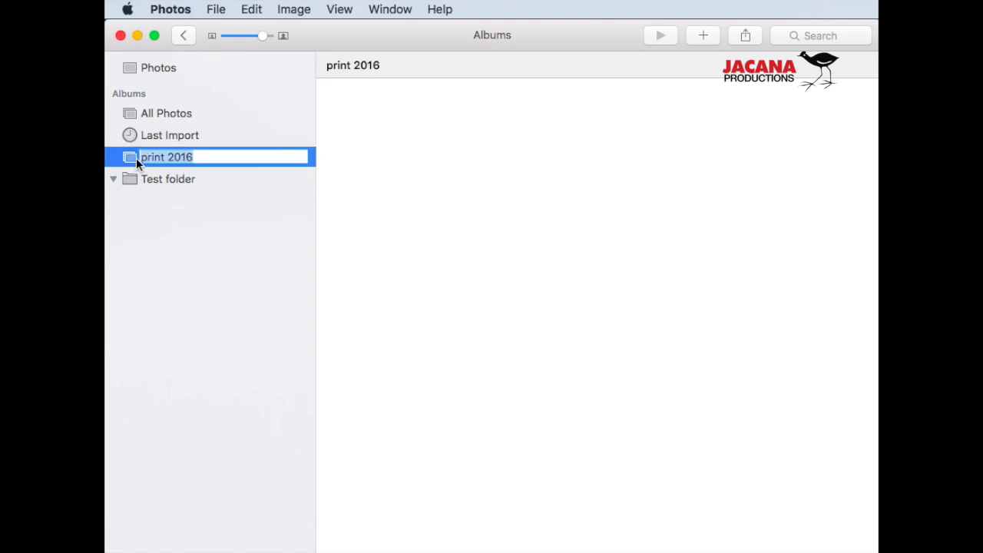
{"action": "key", "text": "Return"}
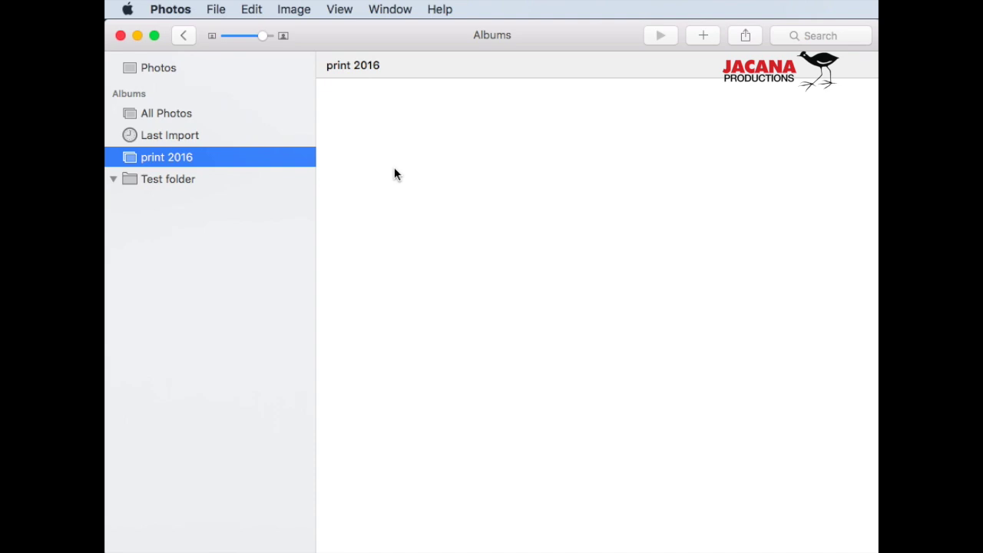
Step: Add the First car and Lion on Lap photos from the library to the print 2016 album and open that album
{"action": "left_click", "coordinate": [176, 70]}
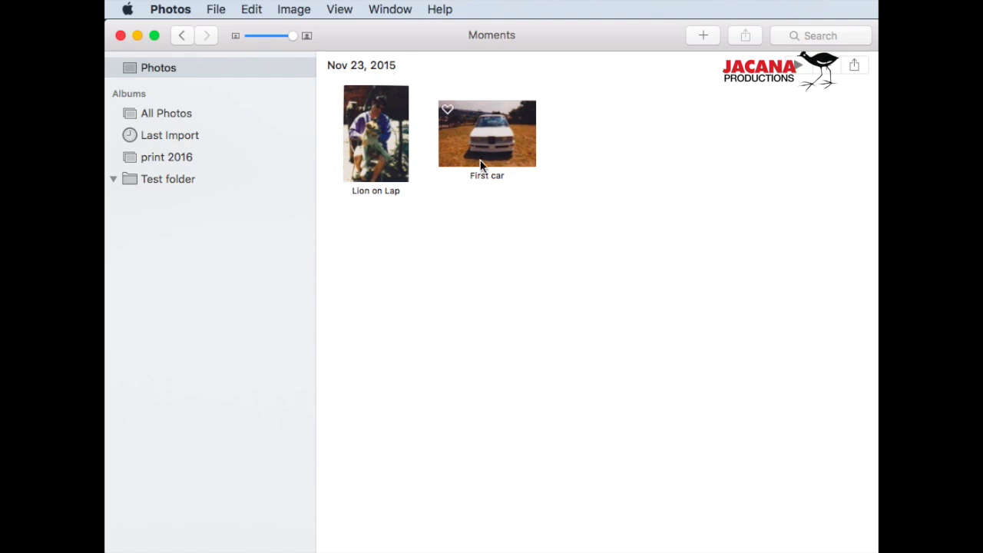
{"action": "mouse_move", "coordinate": [508, 143]}
{"action": "left_click_drag", "start_coordinate": [508, 142], "coordinate": [208, 163]}
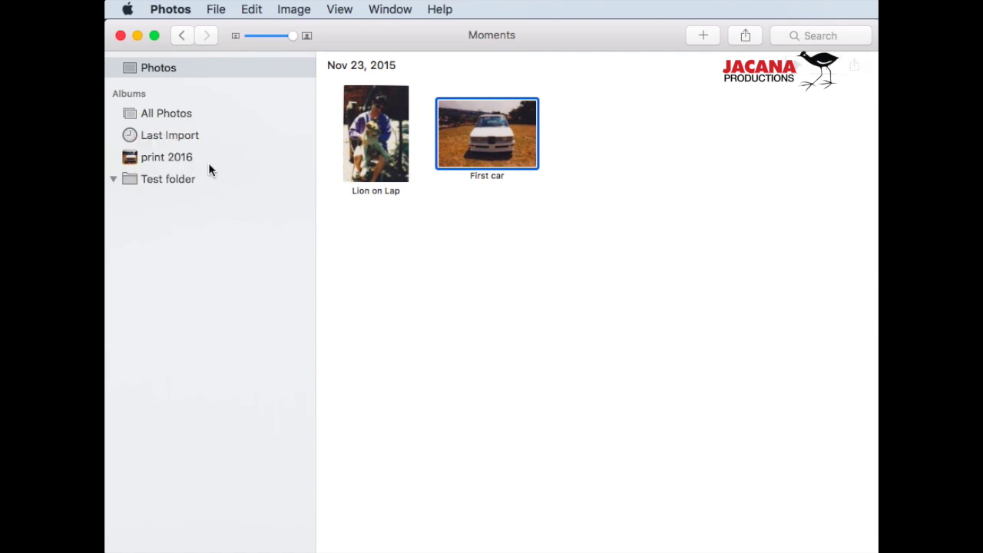
{"action": "left_click", "coordinate": [396, 140]}
{"action": "left_click_drag", "start_coordinate": [396, 139], "coordinate": [186, 158]}
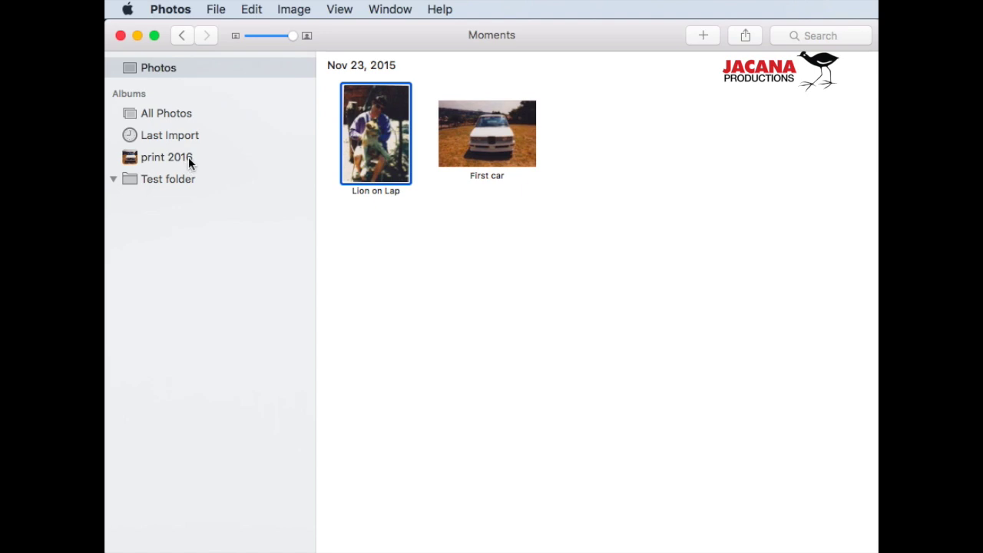
{"action": "left_click", "coordinate": [171, 157]}
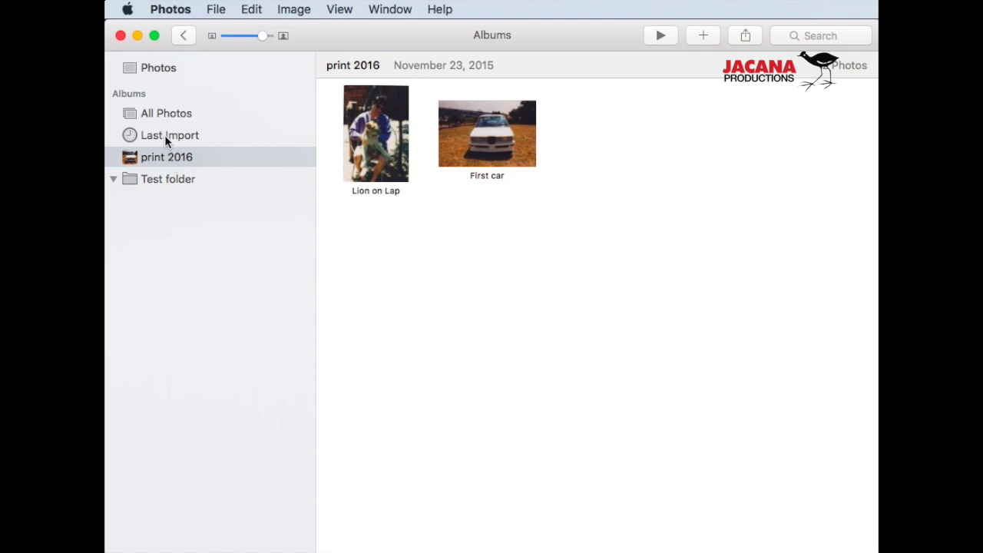
{"action": "double_click", "coordinate": [164, 155]}
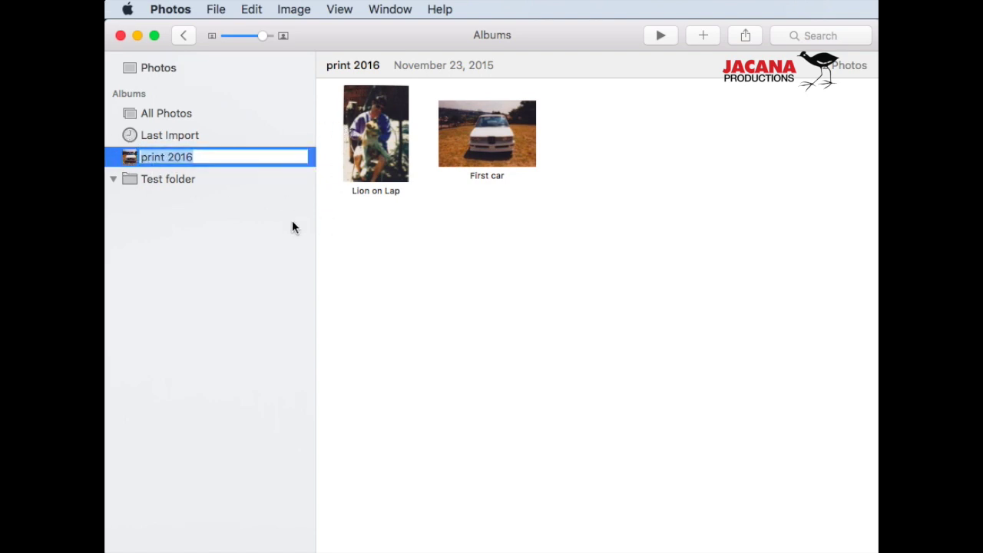
{"action": "left_click", "coordinate": [334, 255]}
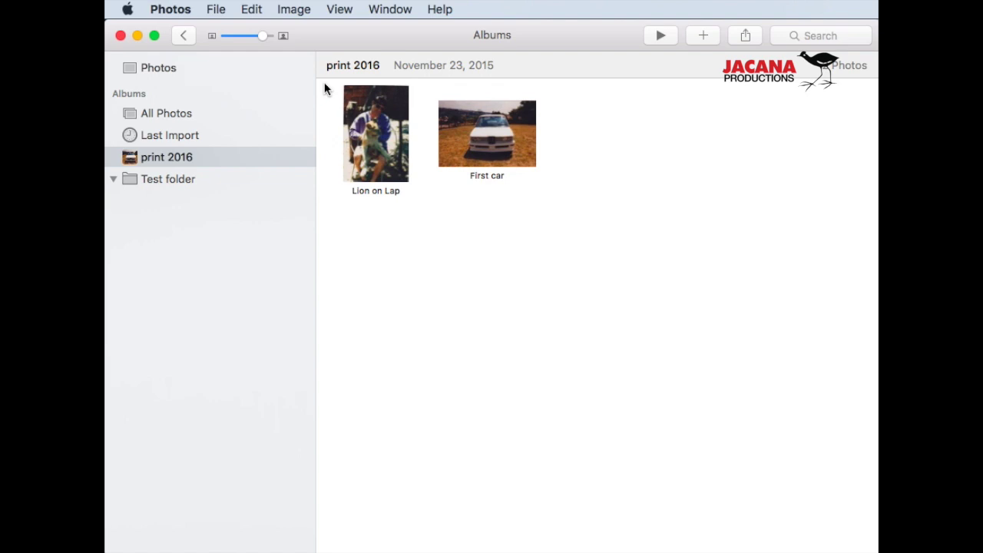
Step: Select both photos in the print 2016 album as a group and one by one, clearing the selection each time
{"action": "left_click_drag", "start_coordinate": [324, 87], "coordinate": [633, 292]}
{"action": "left_click", "coordinate": [505, 303]}
{"action": "left_click", "coordinate": [375, 150]}
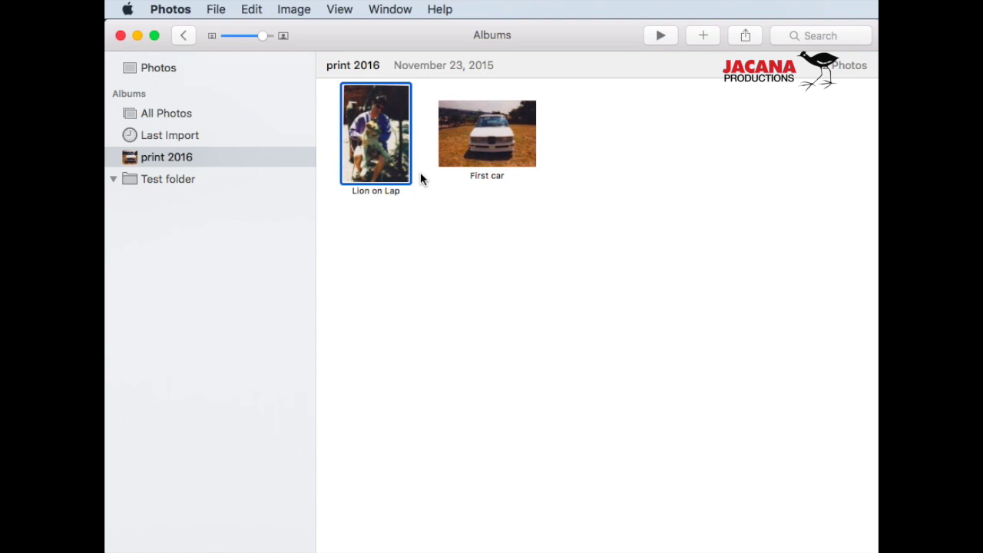
{"action": "left_click", "coordinate": [496, 156], "text": "super"}
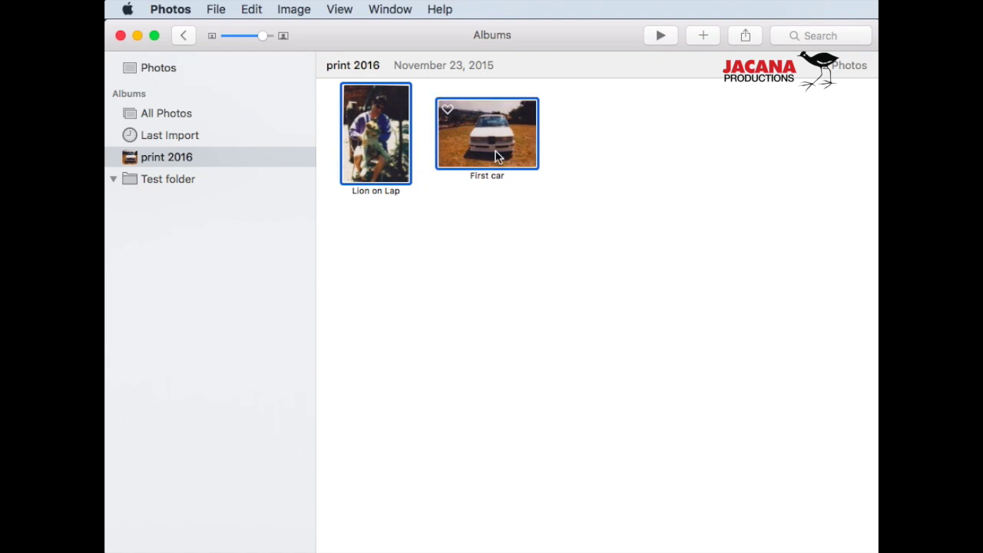
{"action": "left_click", "coordinate": [451, 221]}
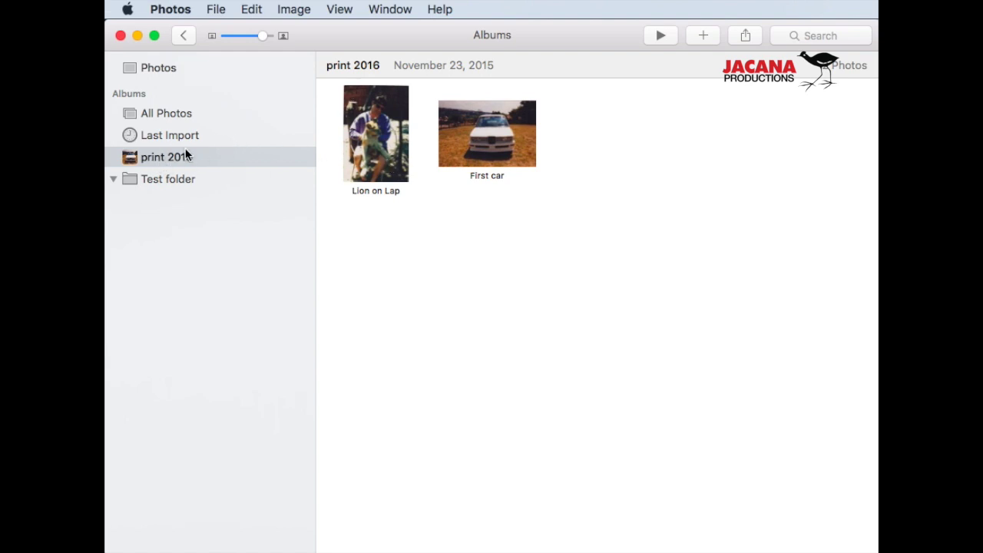
Step: Export the unmodified originals of all photos in the print 2016 album to the mem stick, using titles as file names
{"action": "key", "text": "super+a"}
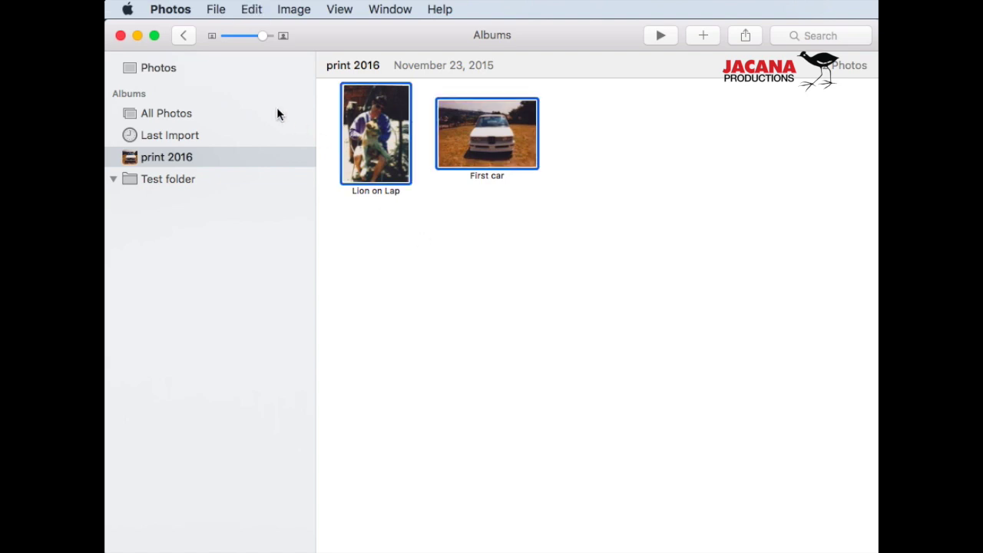
{"action": "left_click", "coordinate": [216, 7]}
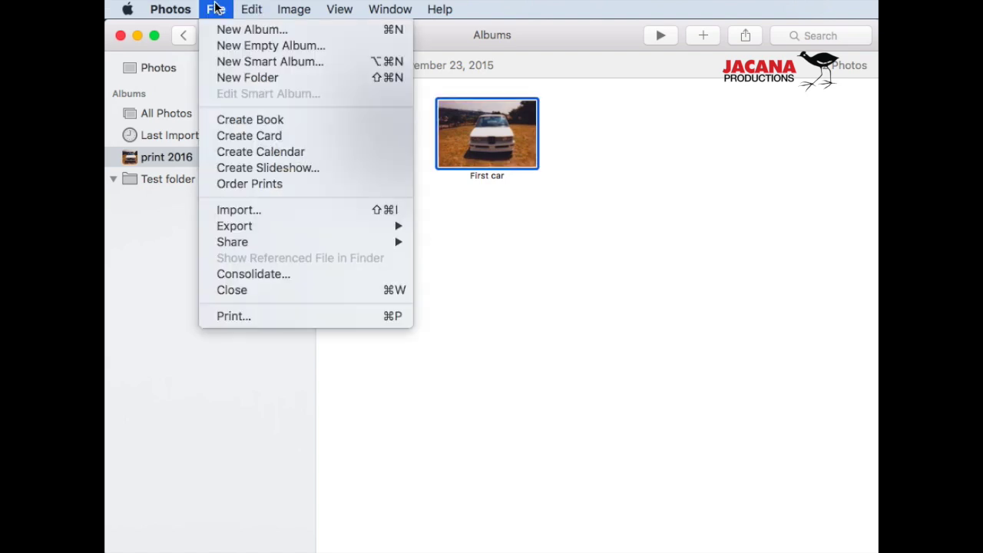
{"action": "mouse_move", "coordinate": [281, 230]}
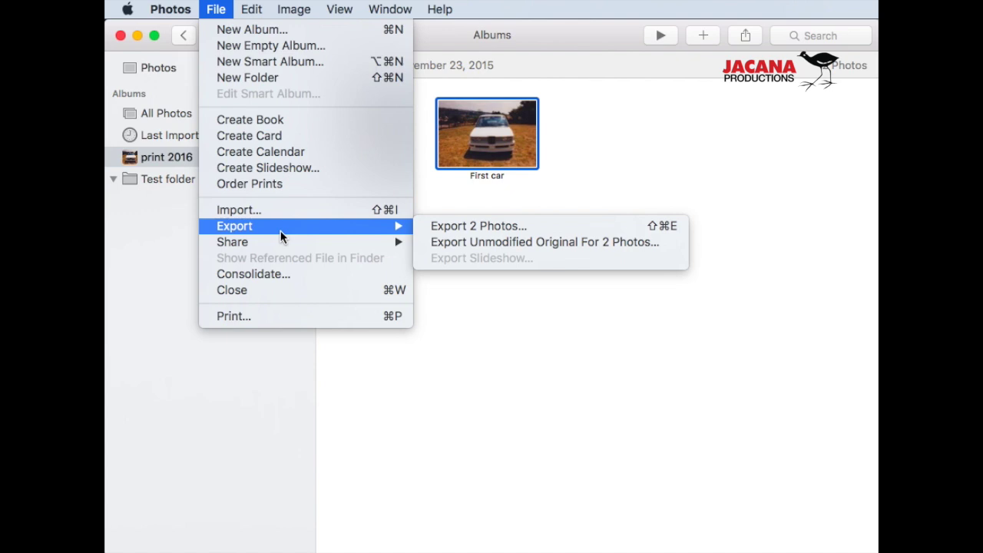
{"action": "left_click", "coordinate": [452, 244]}
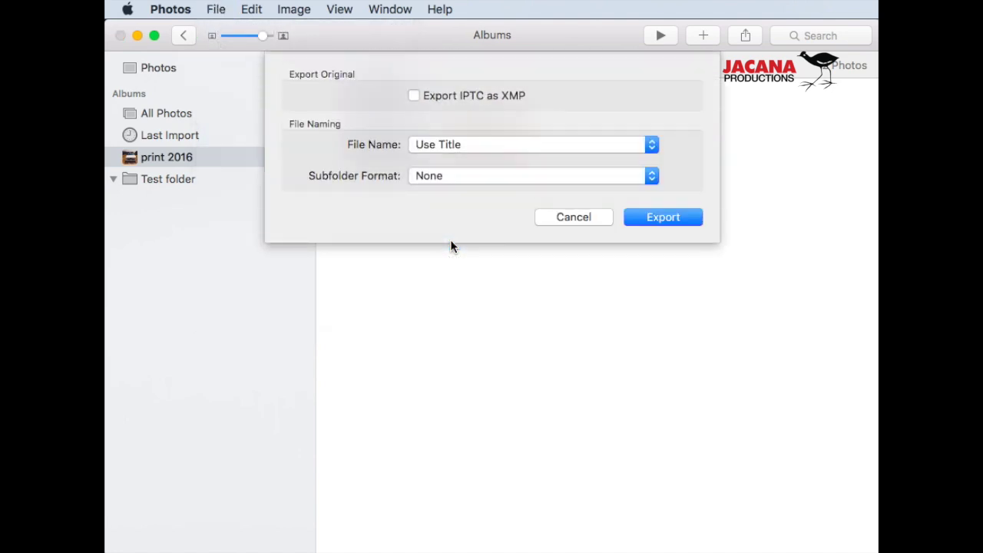
{"action": "left_click", "coordinate": [661, 218]}
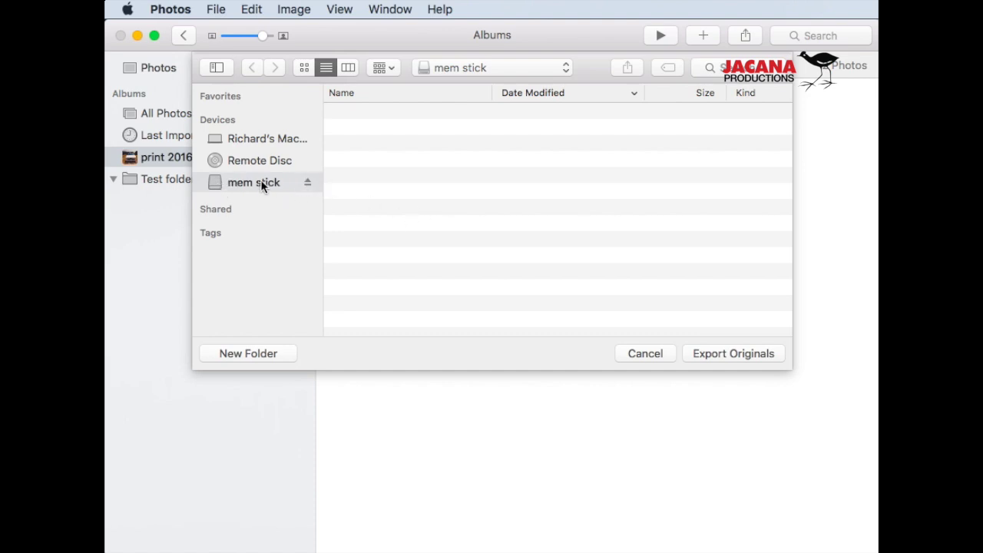
{"action": "left_click", "coordinate": [740, 354]}
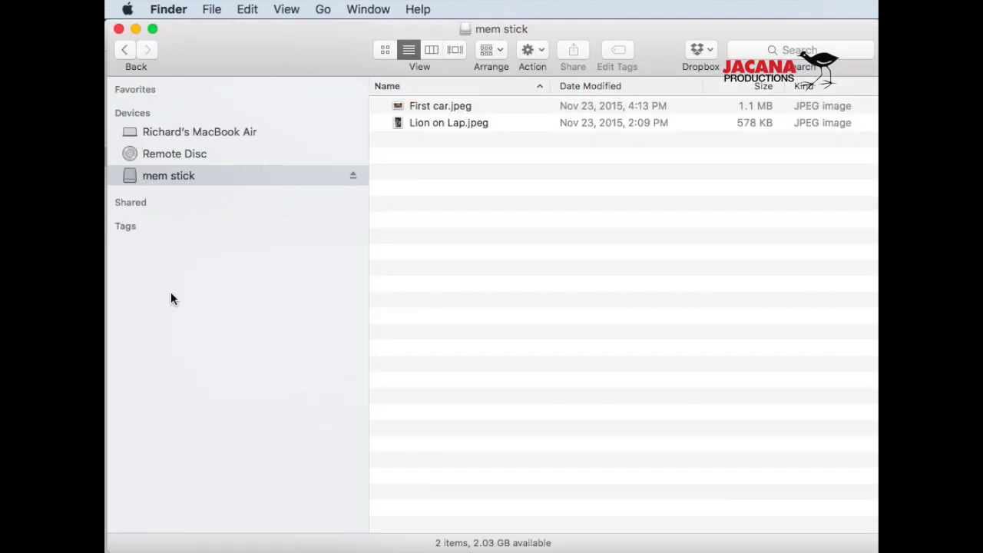
Step: Check the exported photo files on the mem stick in Finder
{"action": "left_click", "coordinate": [142, 132]}
{"action": "left_click", "coordinate": [143, 178]}
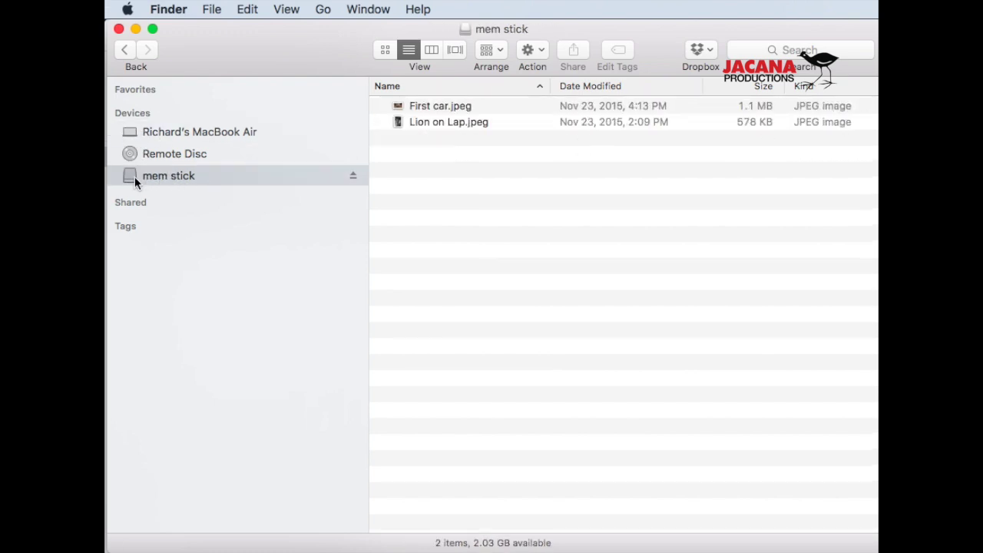